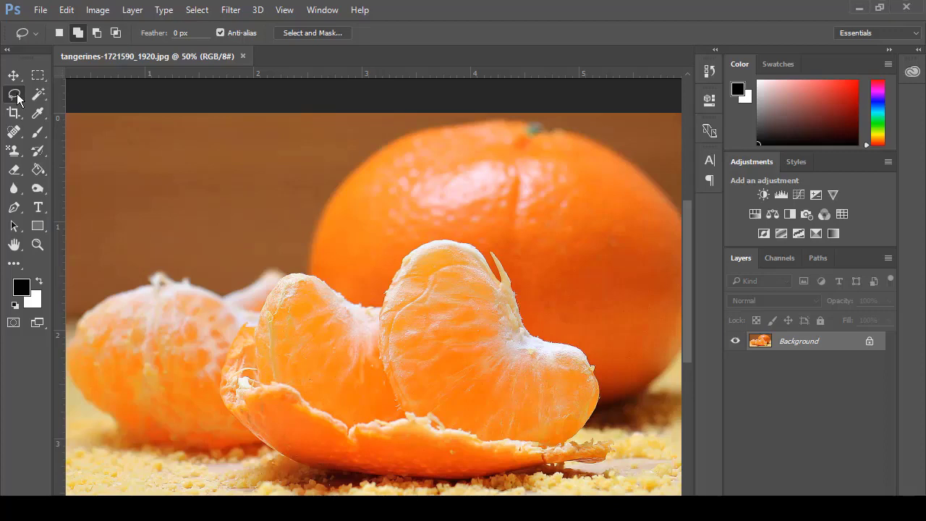
Step: Choose the freehand Lasso Tool after browsing the marquee and lasso tool variants
right_click(18, 100)
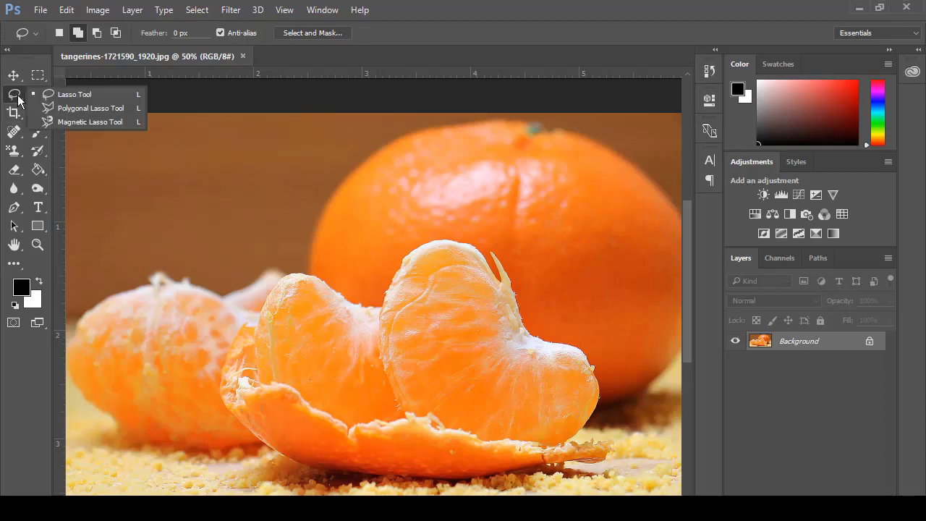
left_click(79, 95)
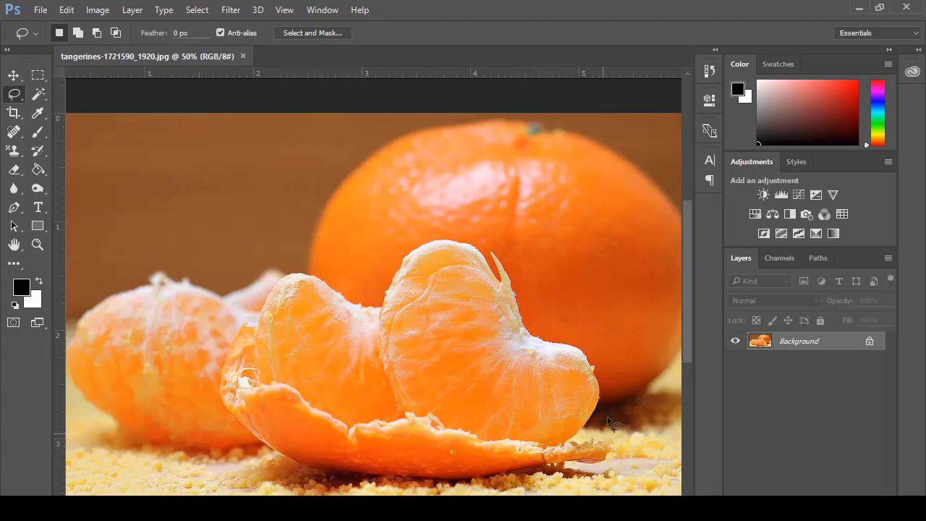
left_click(34, 76)
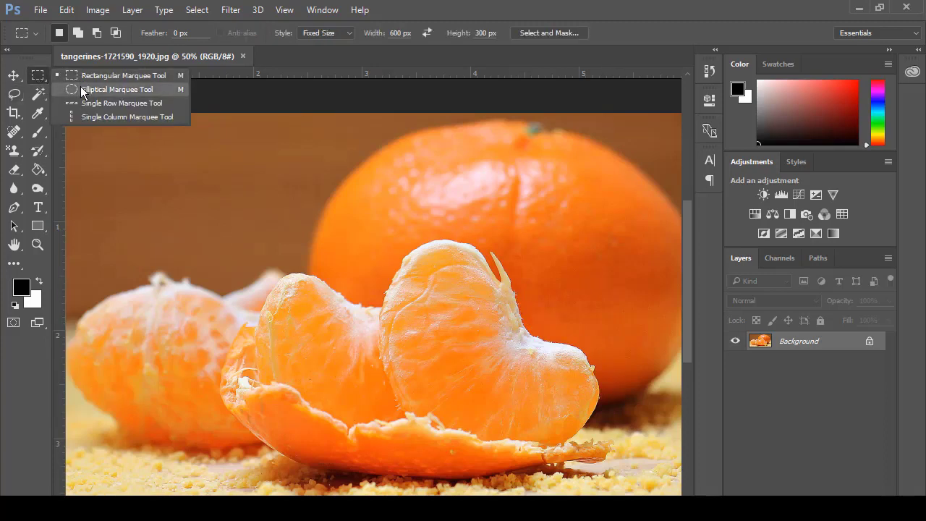
left_click(16, 97)
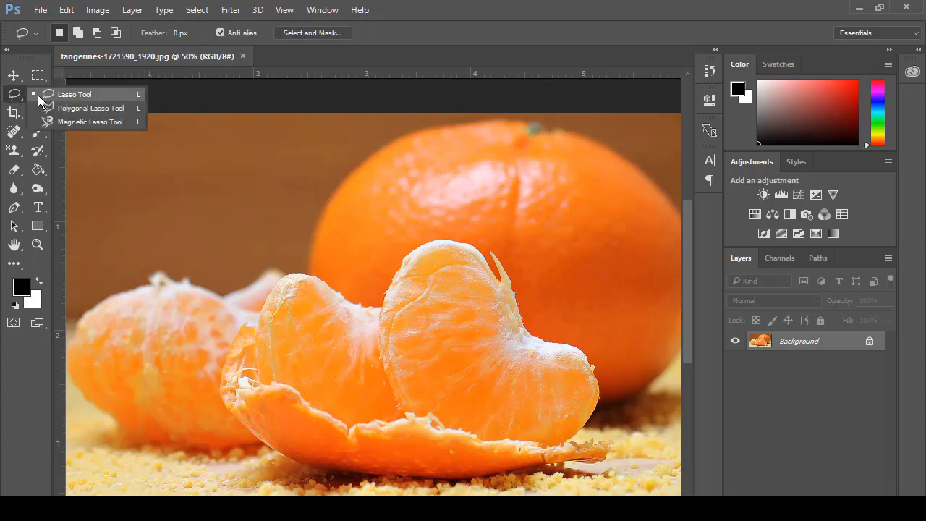
left_click(39, 95)
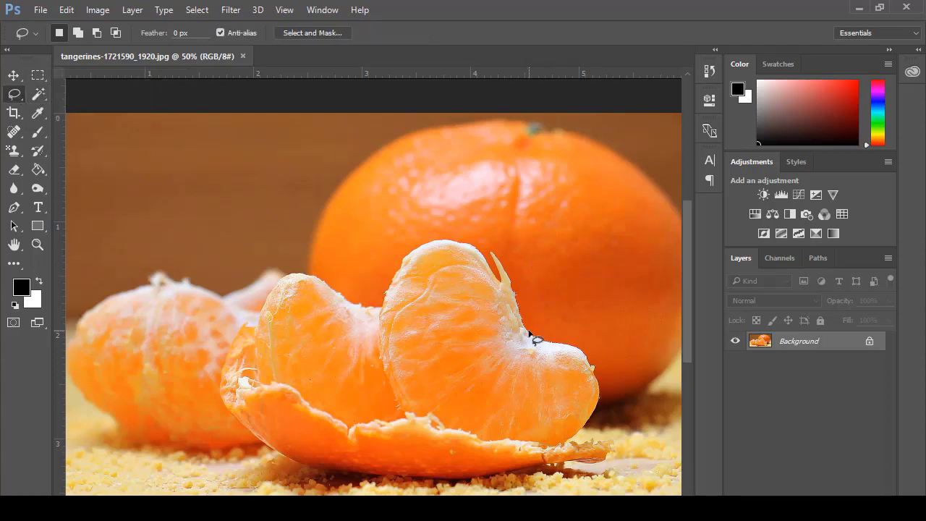
Step: Trace a closed freehand selection around the right peeled tangerine segment
mouse_move(518, 292)
left_mouse_down()
mouse_move(495, 248)
mouse_move(486, 256)
mouse_move(457, 242)
mouse_move(412, 250)
mouse_move(381, 321)
mouse_move(376, 360)
mouse_move(389, 395)
mouse_move(410, 418)
mouse_move(528, 445)
mouse_move(570, 442)
mouse_move(600, 389)
left_mouse_up()
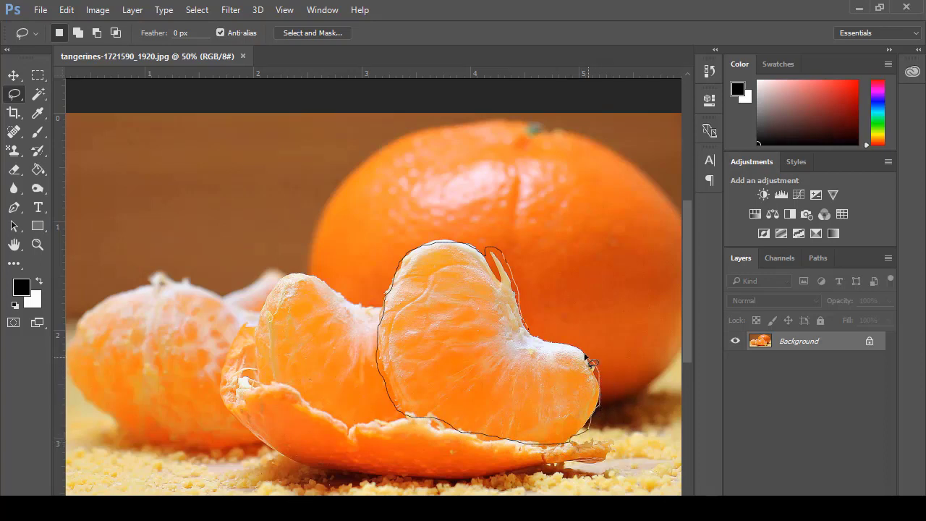
left_click_drag(585, 357, 532, 335)
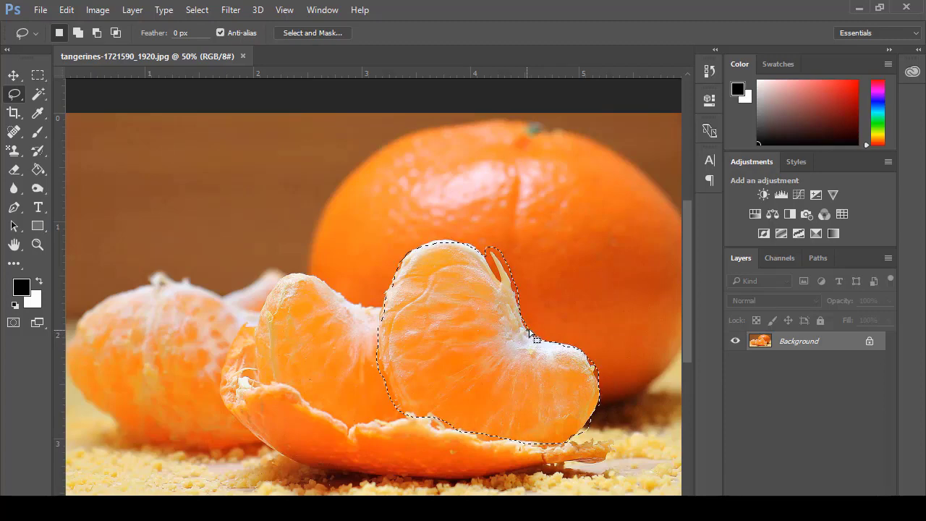
left_click(66, 10)
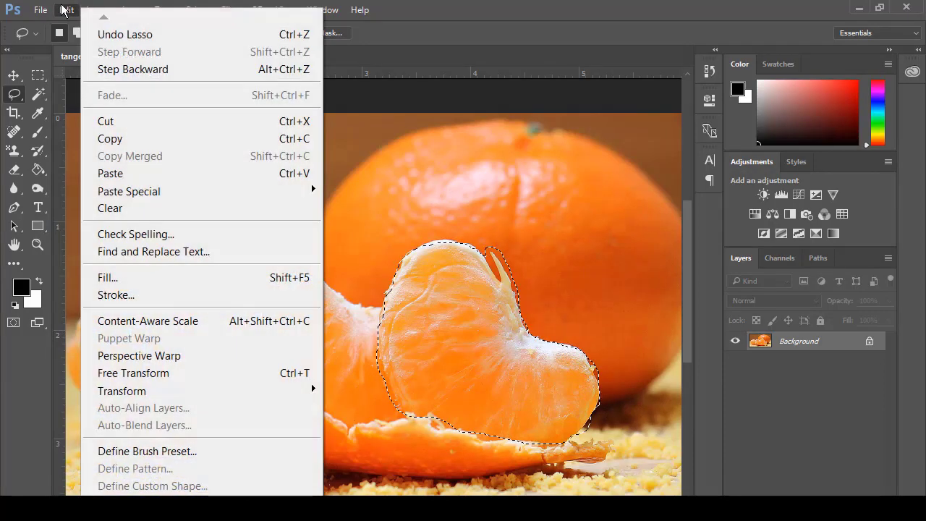
Step: Copy the selected segment and paste it onto a new Layer 1
left_click(155, 138)
left_click(66, 9)
left_click(129, 174)
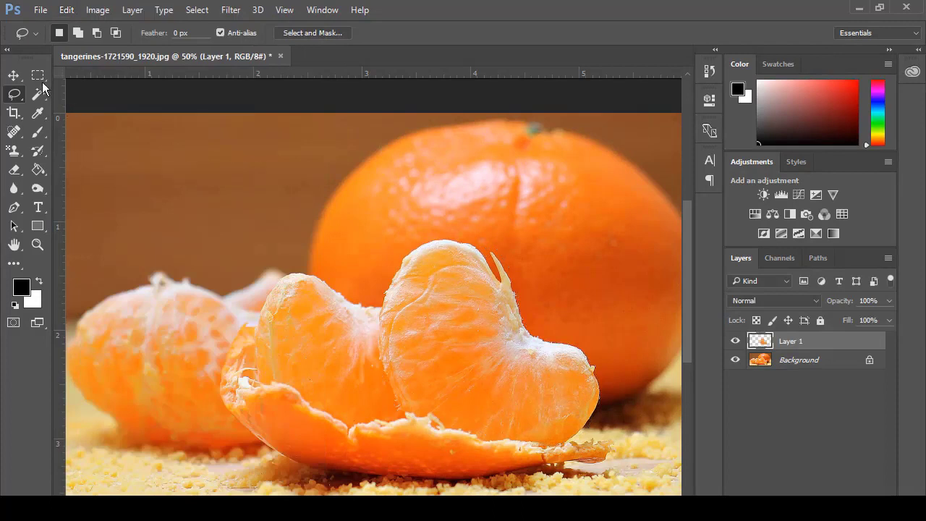
Step: Move Layer 1's pasted segment to the right of the original, then zoom out and back in
left_click(13, 74)
left_click_drag(458, 346, 547, 364)
key("z")
left_click(516, 306, "alt")
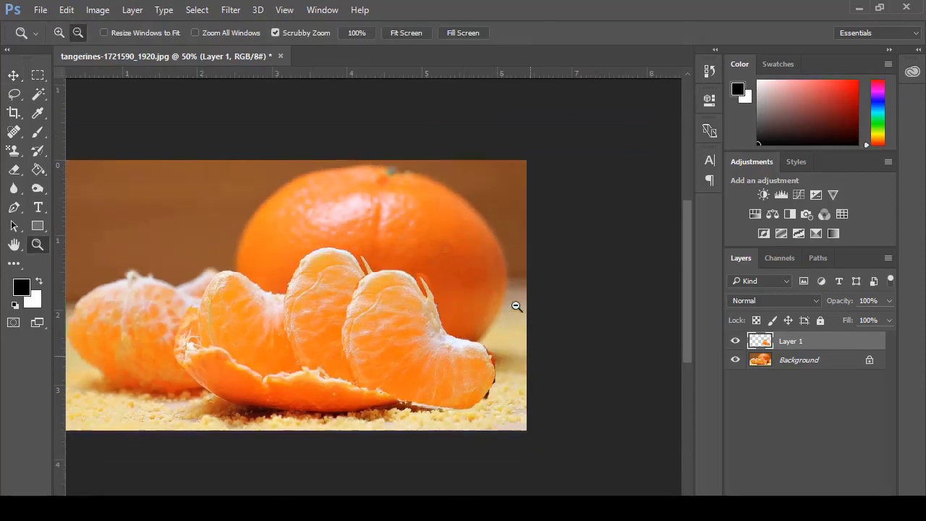
left_click(416, 307)
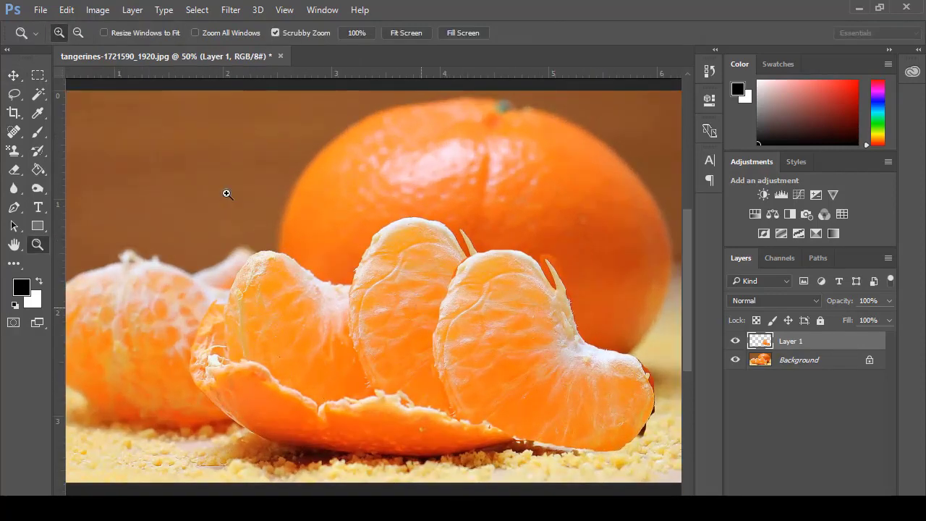
left_click(14, 94)
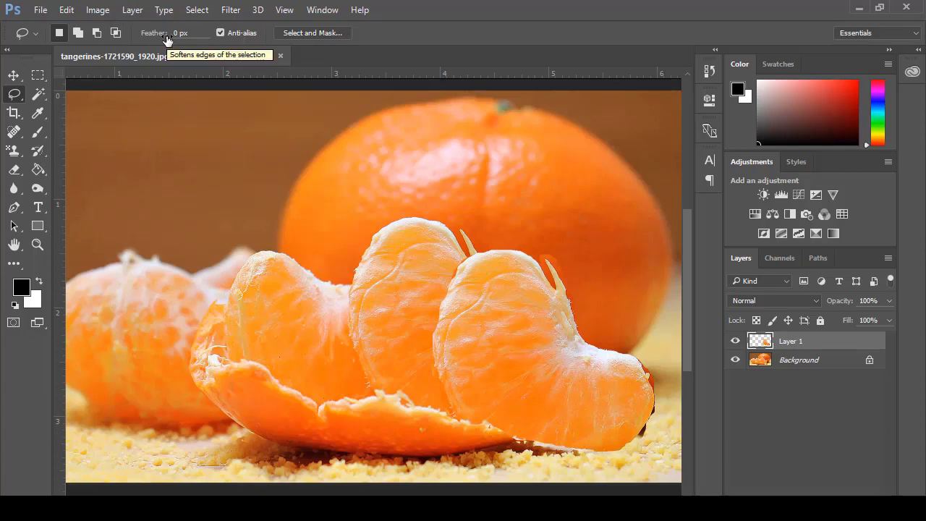
Step: Switch to the Polygonal Lasso in Subtract from Selection mode and hide Layer 1
left_click(13, 94)
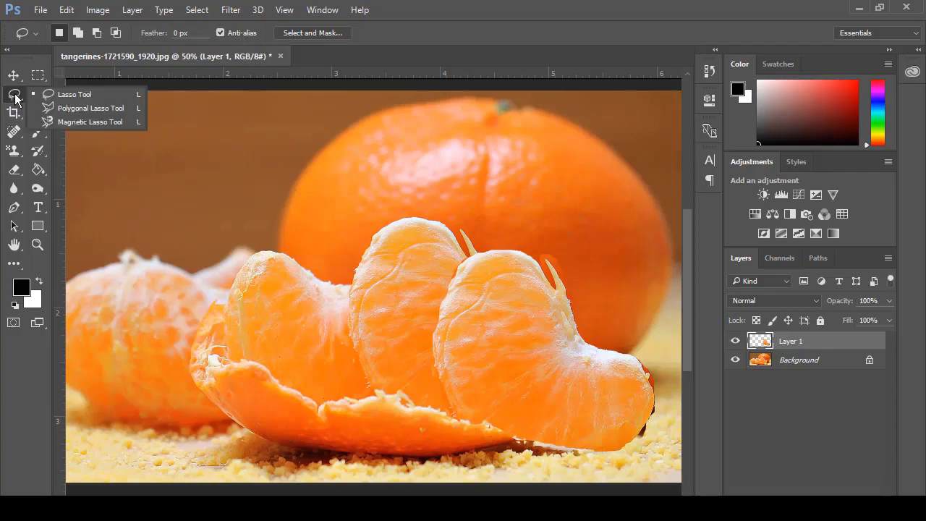
left_click(55, 110)
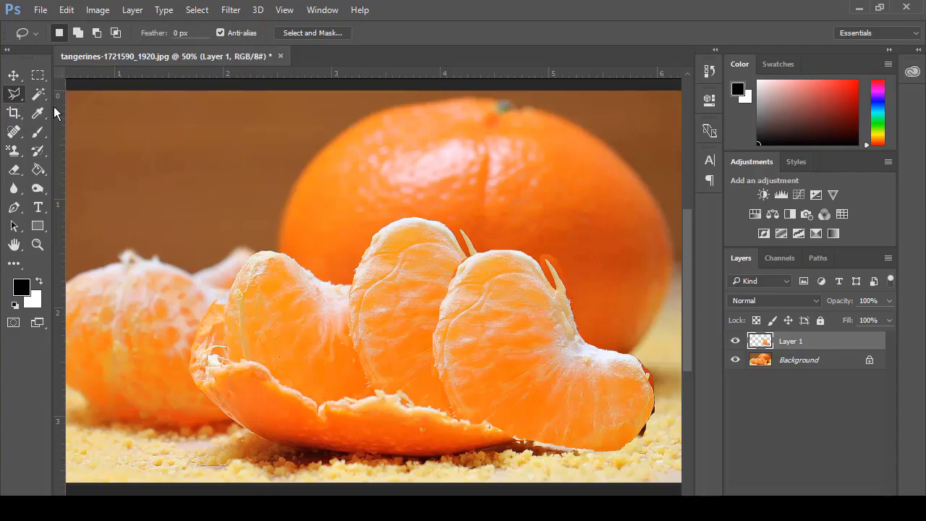
key("alt")
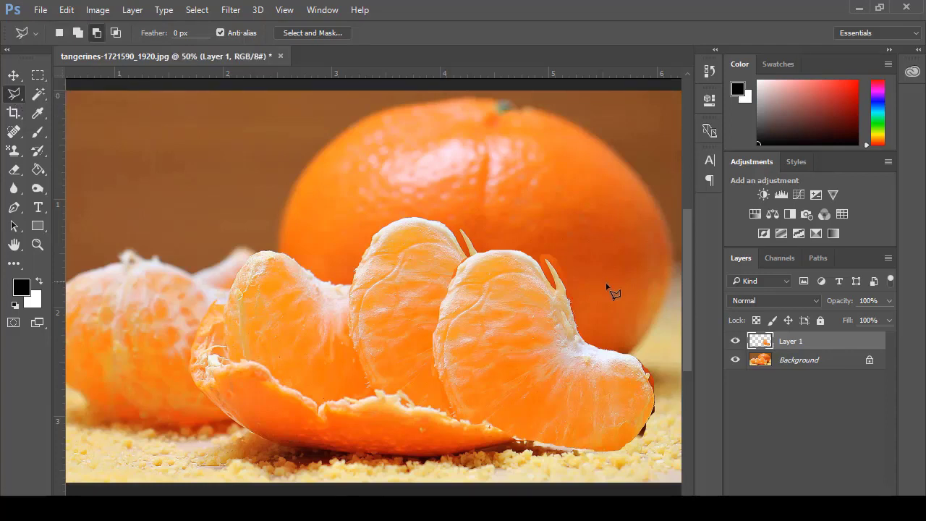
left_click(736, 343)
Step: With the Polygonal Lasso, outline the whole tangerine's top and upper-left edge
key("z")
left_click(396, 283, "alt")
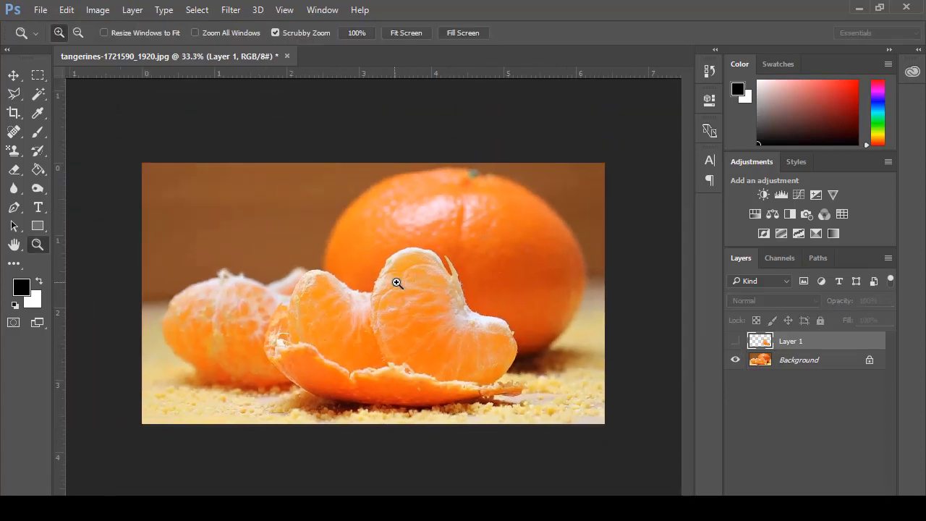
left_click(14, 94)
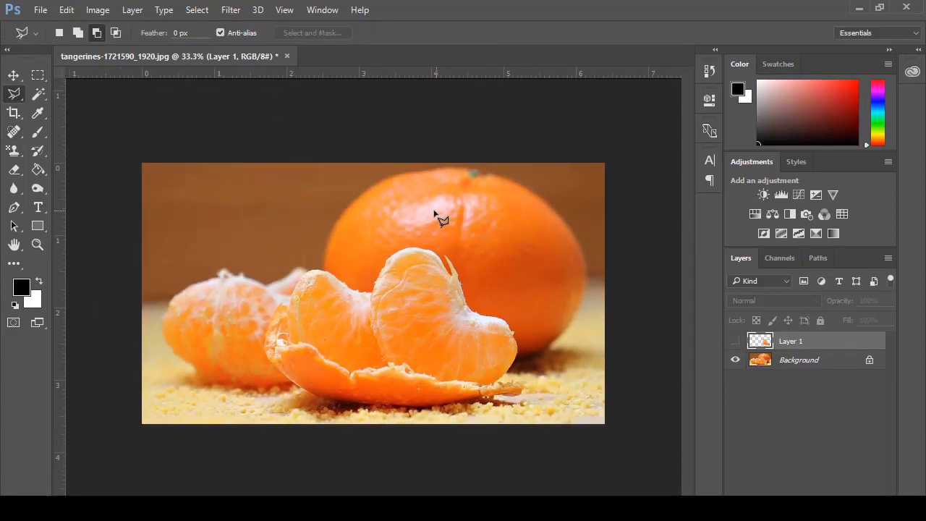
left_click(421, 174)
left_click(383, 180)
left_click(349, 206)
left_click(331, 230)
Step: Continue the outline along the upright segment's edge and close the polygonal selection
left_click(324, 273)
left_click(369, 292)
left_click(389, 255)
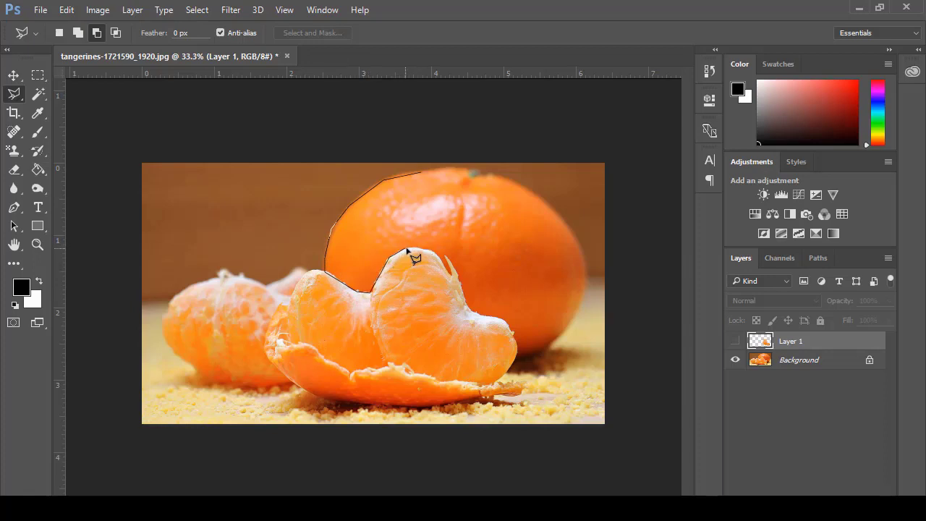
left_click(428, 250)
double_click(447, 259)
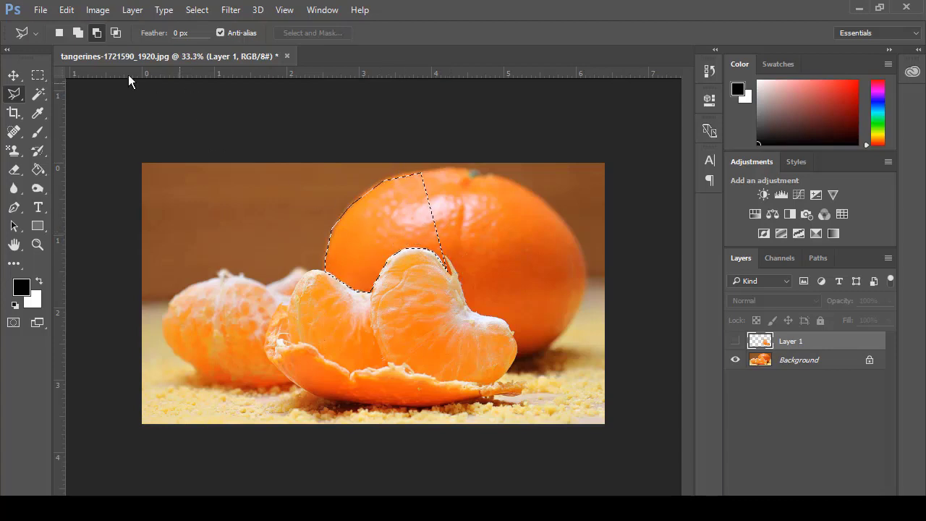
left_click(59, 33)
Step: Pick the Magnetic Lasso, clear the selection with Ctrl+D, and zoom in on the tangerines
right_click(16, 97)
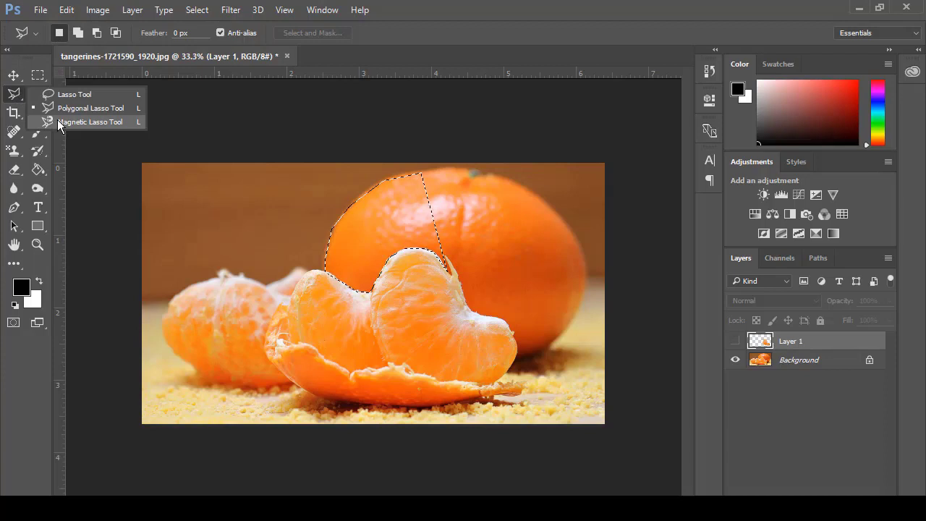
left_click(57, 120)
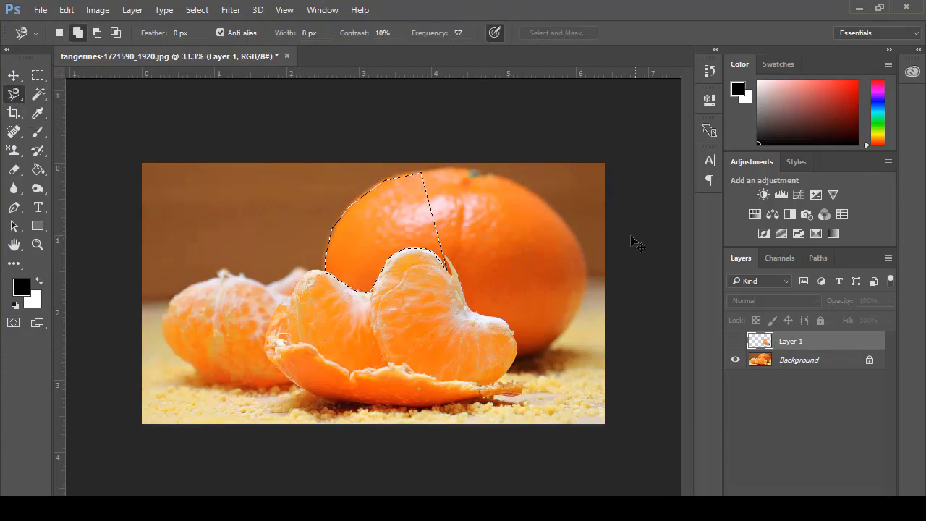
key("ctrl+d")
key("z")
left_click(417, 237)
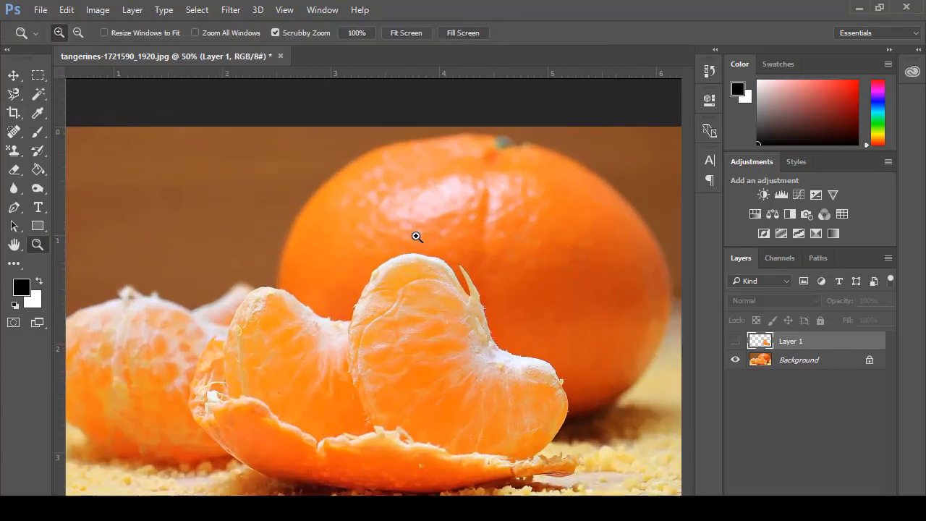
left_click(18, 98)
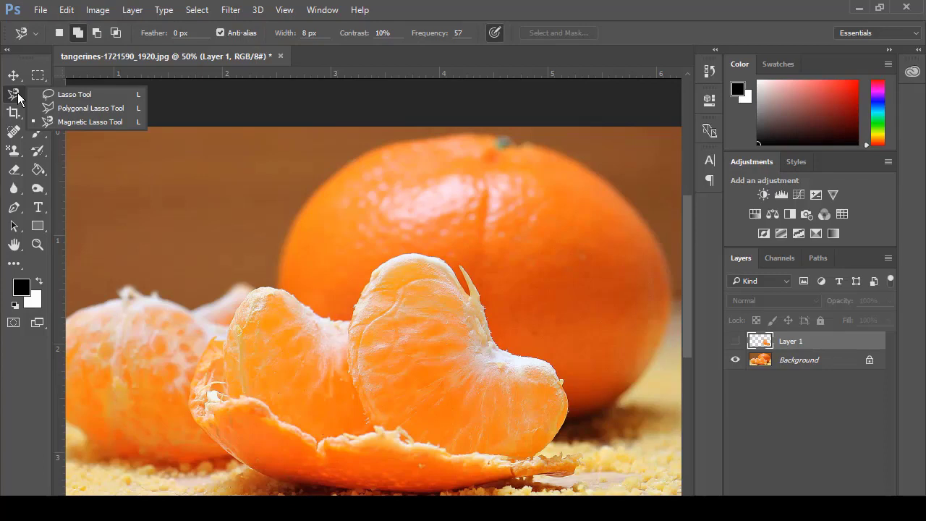
Step: Trace the upright front segment with the Magnetic Lasso from its tip and close the outline
left_click(18, 98)
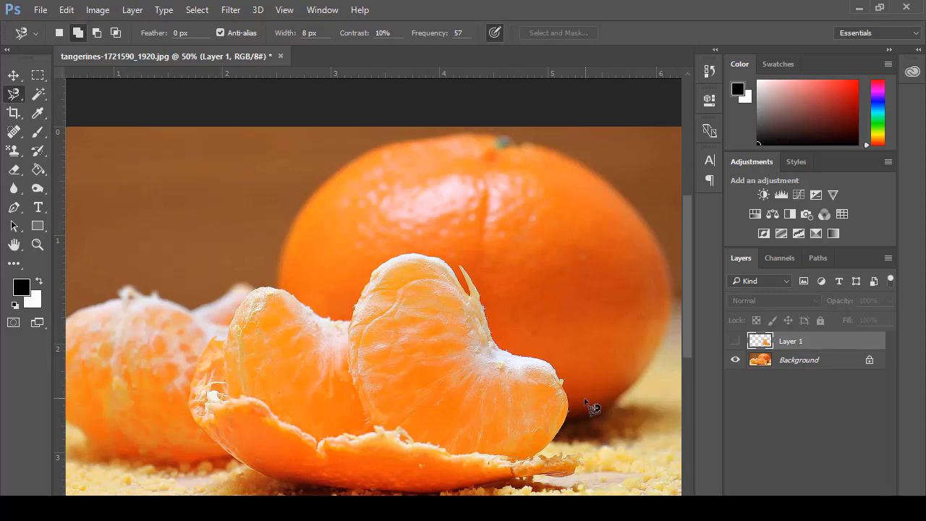
left_click(463, 265)
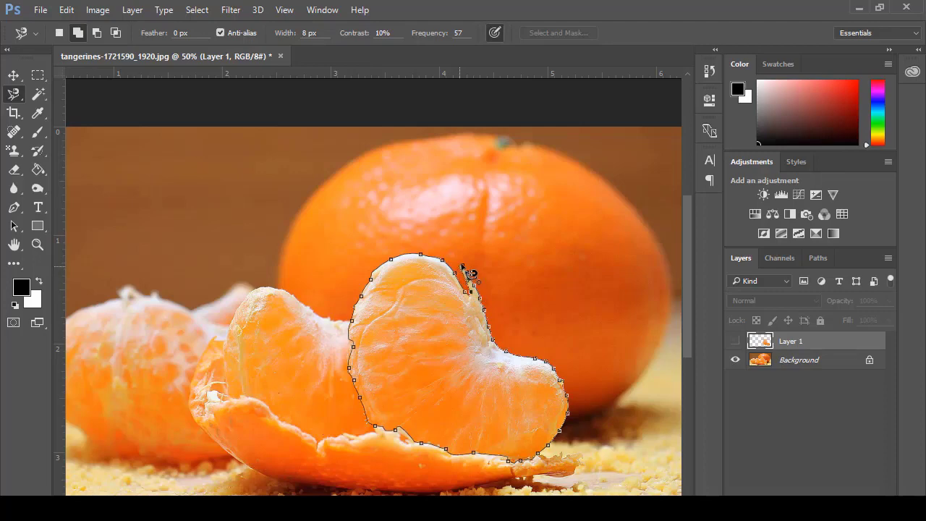
left_click(464, 268)
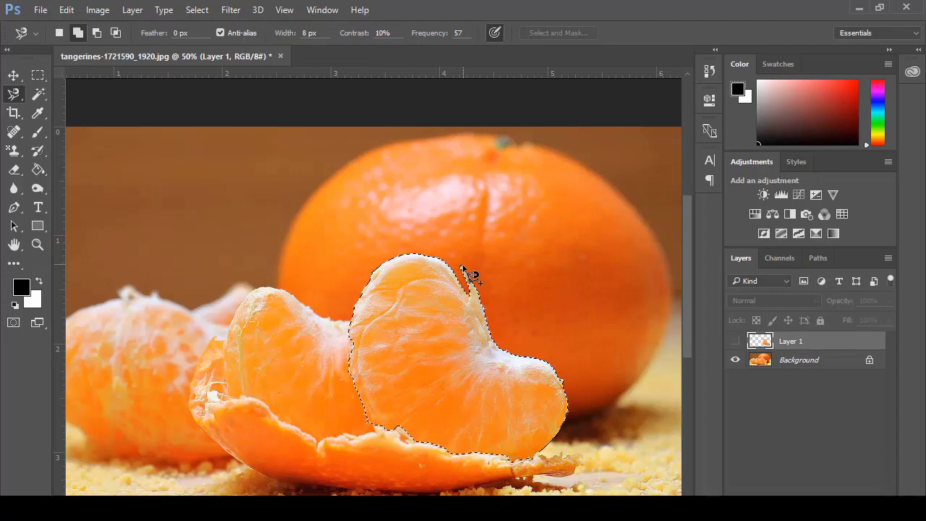
Step: Make the Background layer active, then copy the upright segment and paste it as Layer 2
left_click(66, 10)
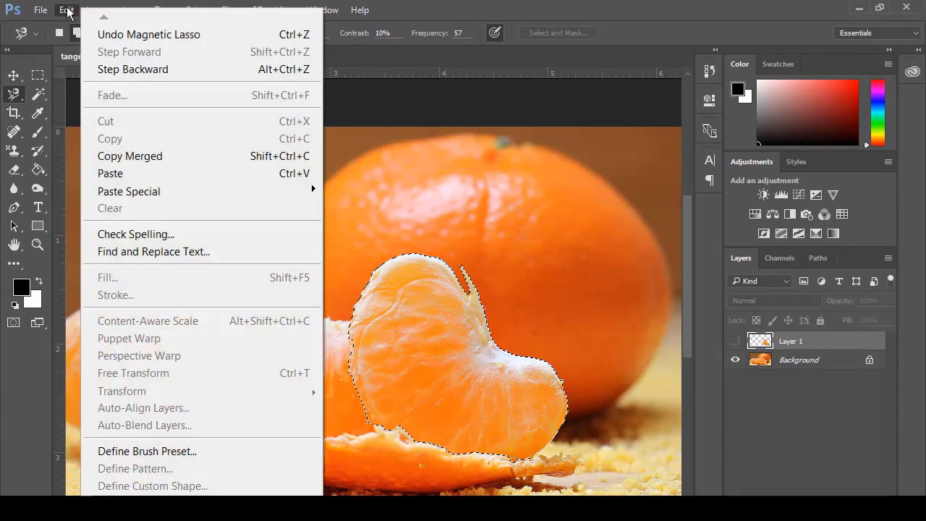
left_click(790, 365)
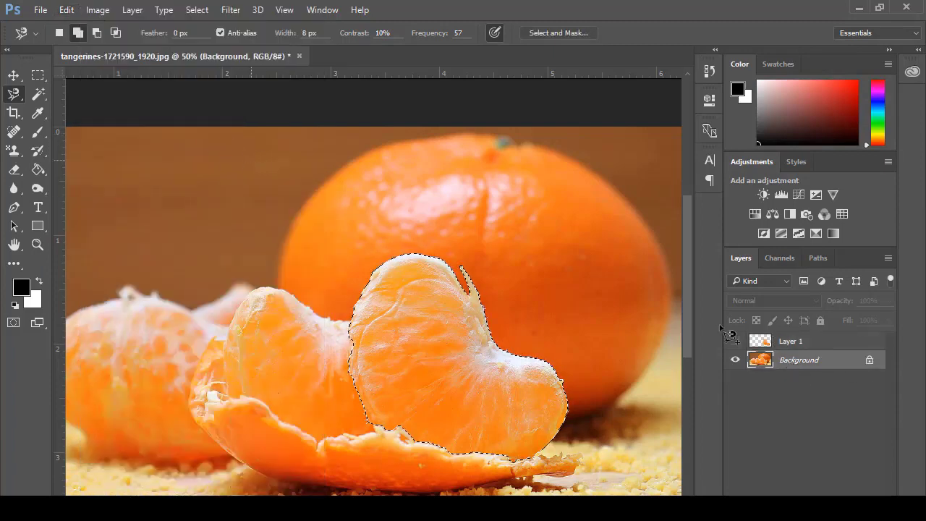
left_click(72, 16)
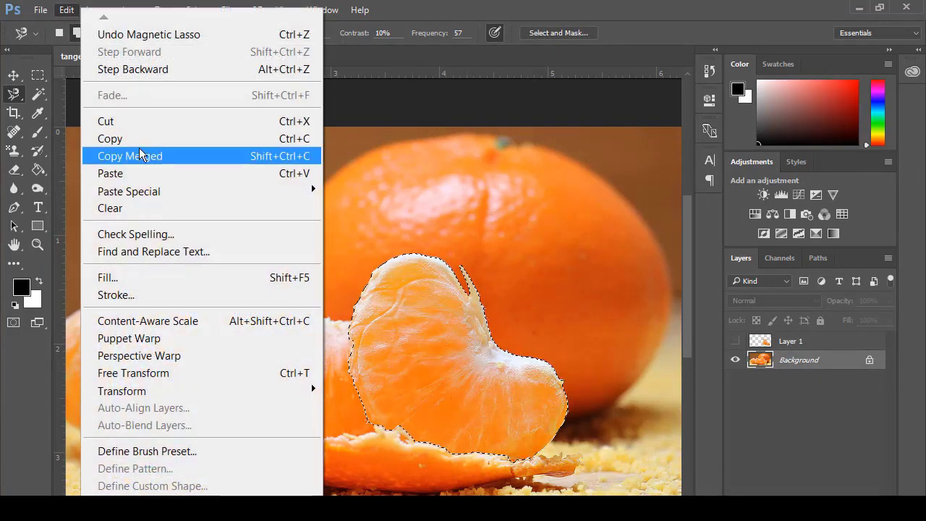
left_click(169, 152)
left_click(72, 9)
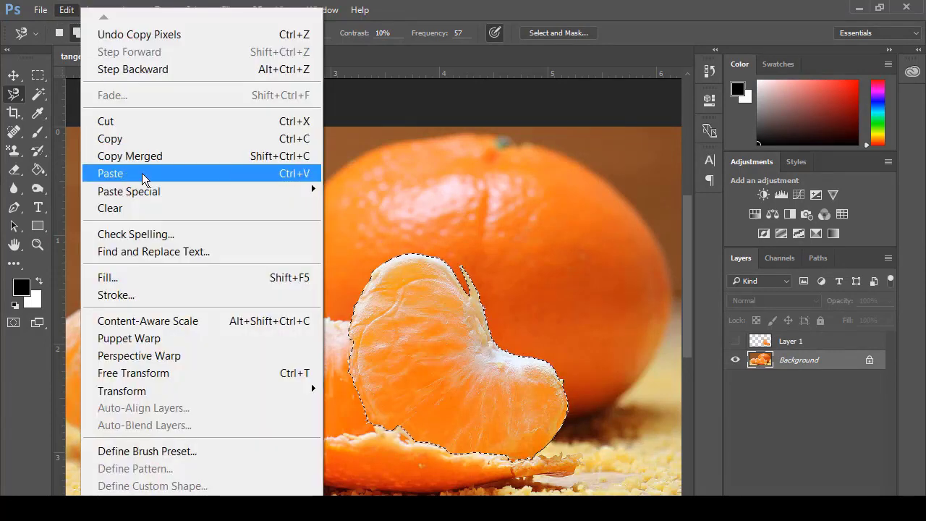
left_click(142, 173)
Step: Move Layer 2's segment left onto the peel beside the original upright segment
left_click(14, 75)
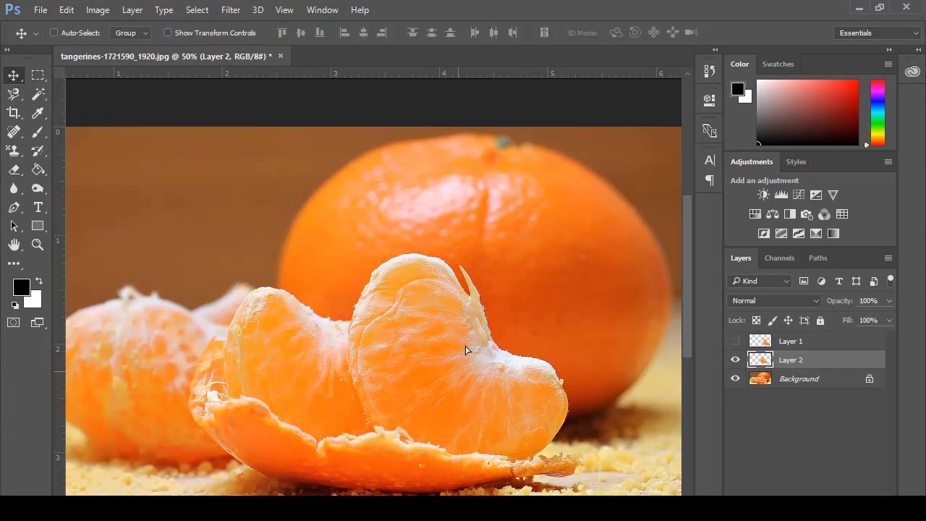
left_click_drag(476, 377, 317, 363)
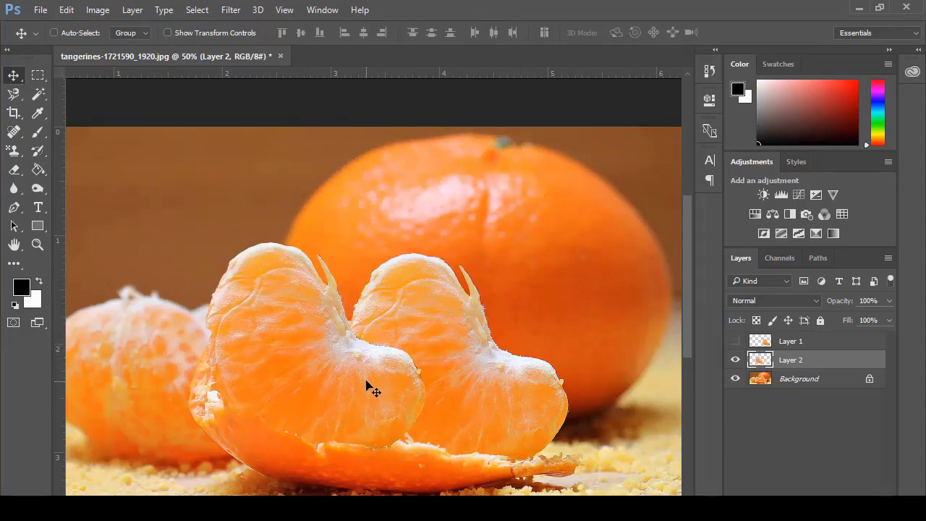
mouse_move(368, 389)
left_mouse_down()
mouse_move(378, 378)
mouse_move(379, 390)
left_mouse_up()
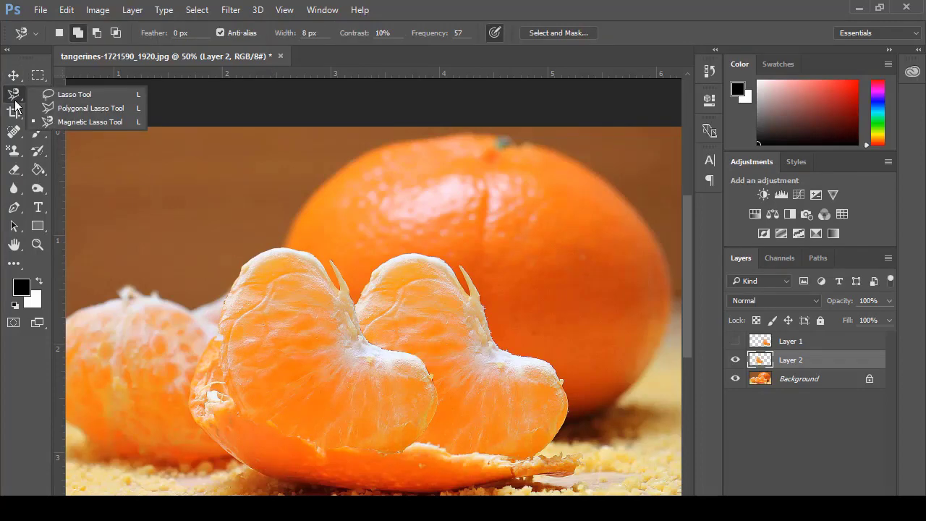